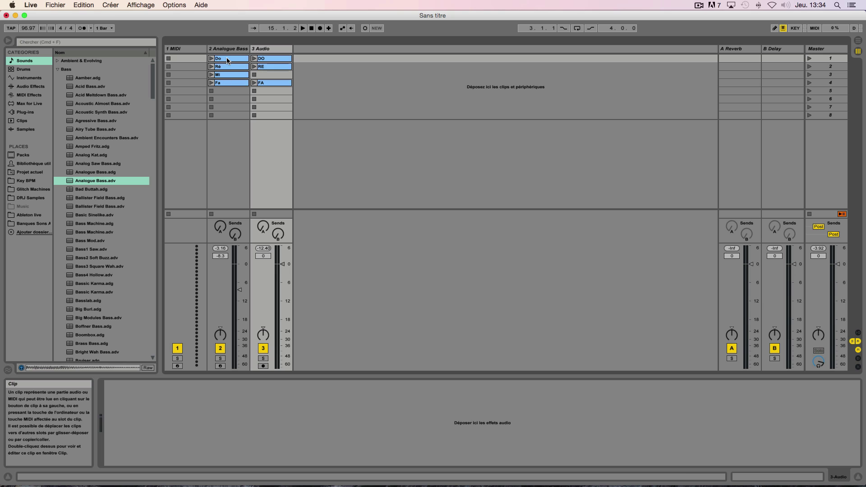
Open the Do clip of the Analogue Bass track in the clip view and enlarge its note editor
left_click(234, 100)
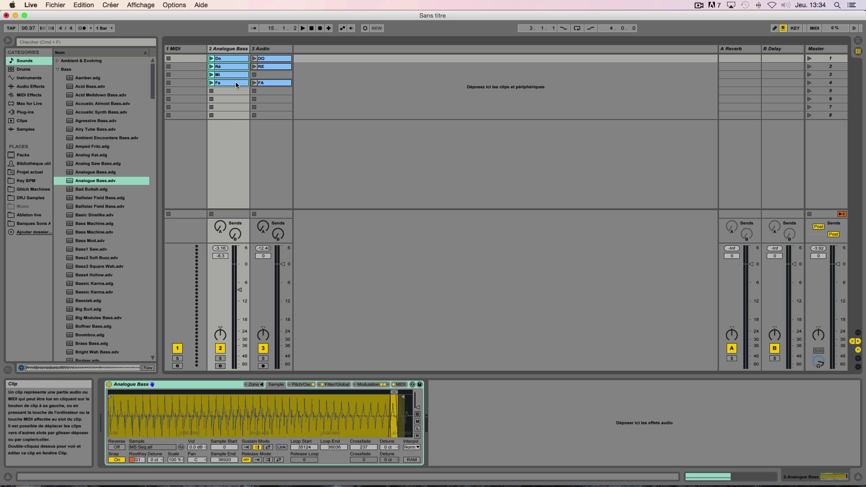
left_click(232, 83)
double_click(230, 60)
left_click_drag(233, 112, 233, 168)
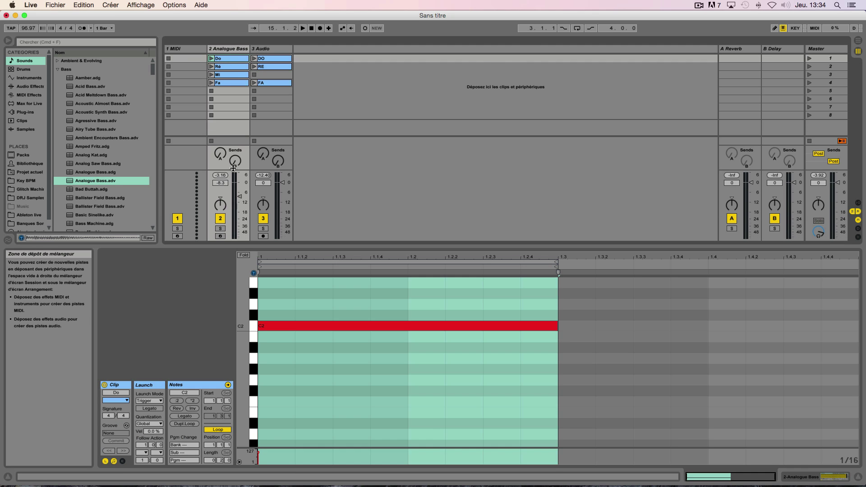
Set the first Follow Action of the four Analogue Bass clips, Do to Fa, to Next
key("shift")
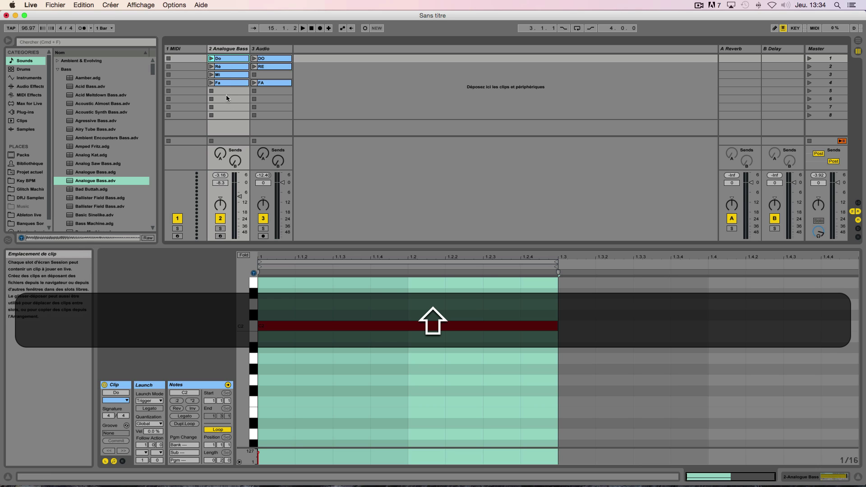
left_click(229, 83, "shift")
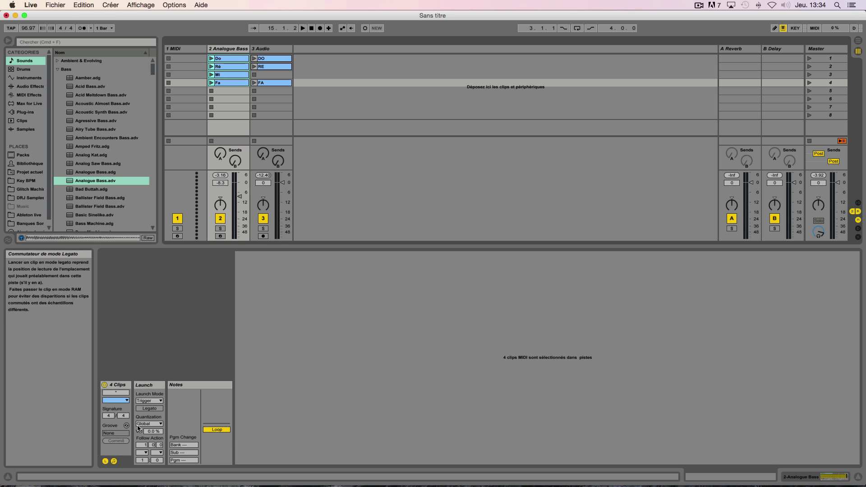
left_click(106, 464)
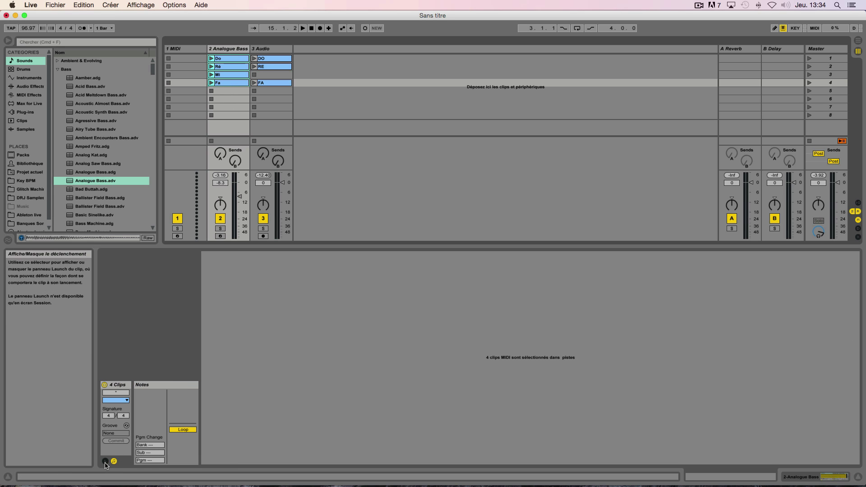
left_click(106, 465)
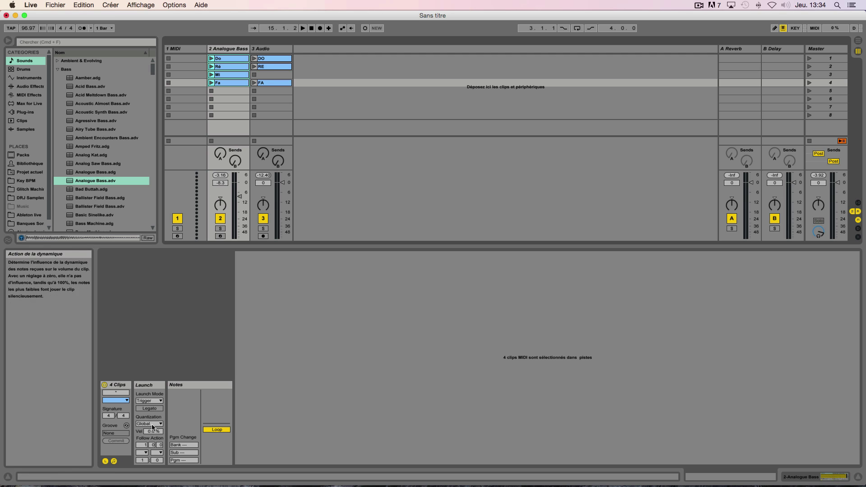
left_click(145, 453)
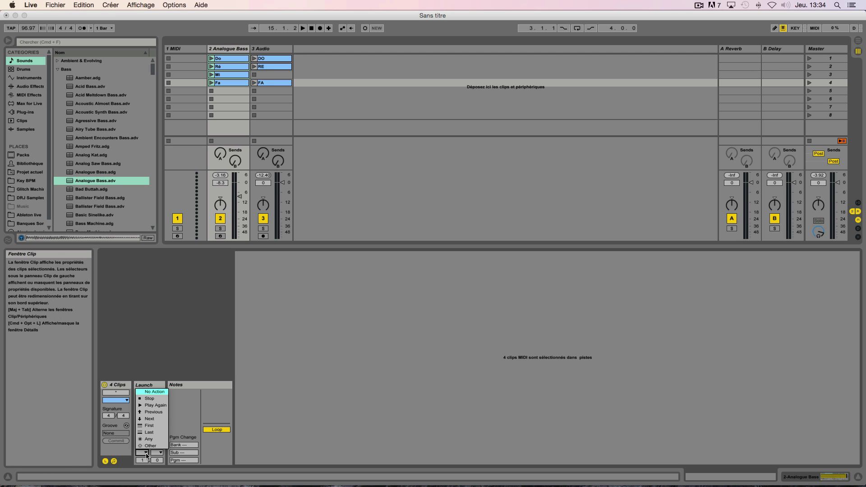
left_click(153, 420)
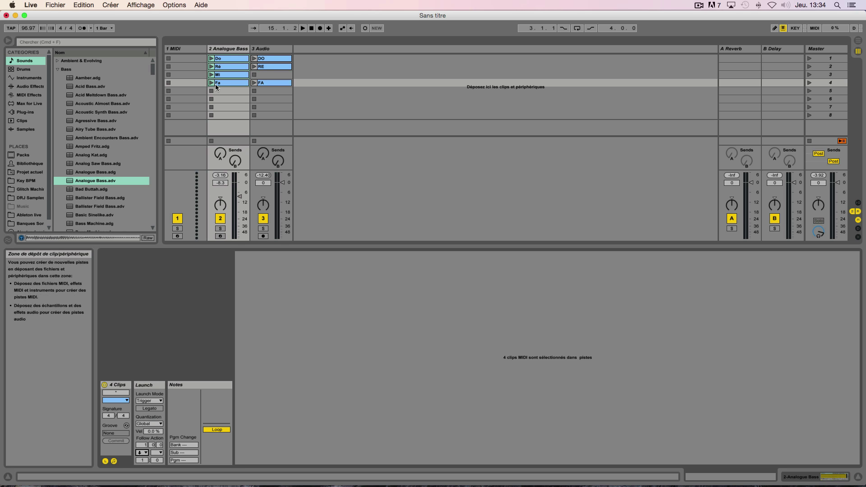
Play the Analogue Bass clips starting from Do to hear the follow actions, and stop the track
left_click(211, 58)
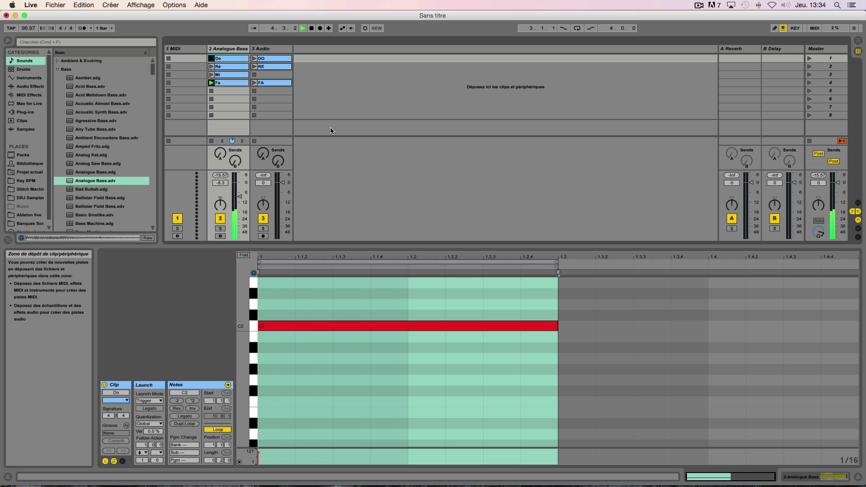
left_click(212, 141)
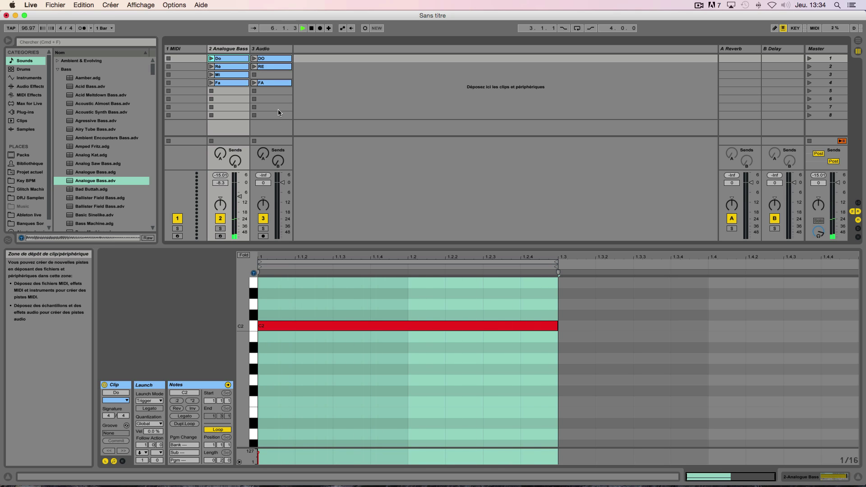
Set the first Follow Action of the DO, RE and FA clips on the Audio track to Next
left_click(274, 49)
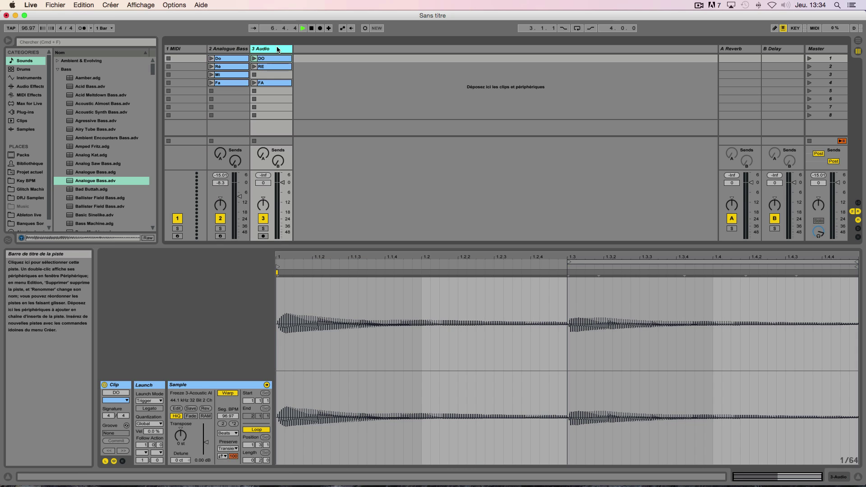
left_click(276, 59)
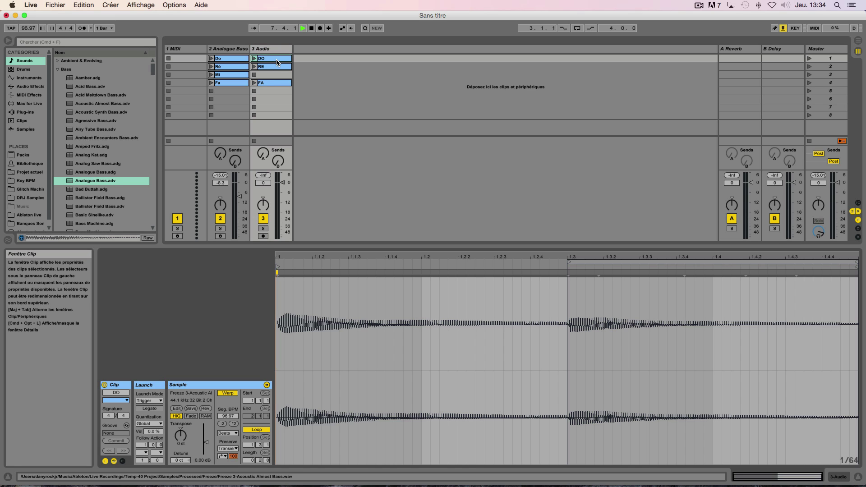
left_click(278, 83, "shift")
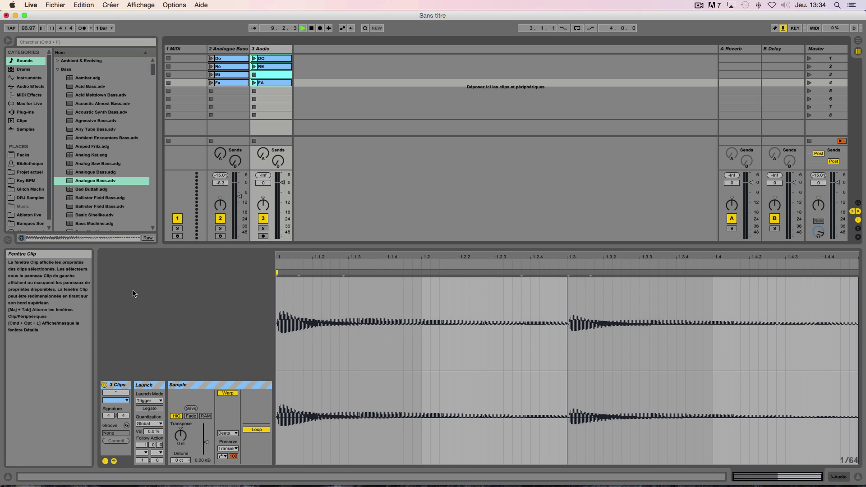
left_click(144, 453)
left_click(150, 419)
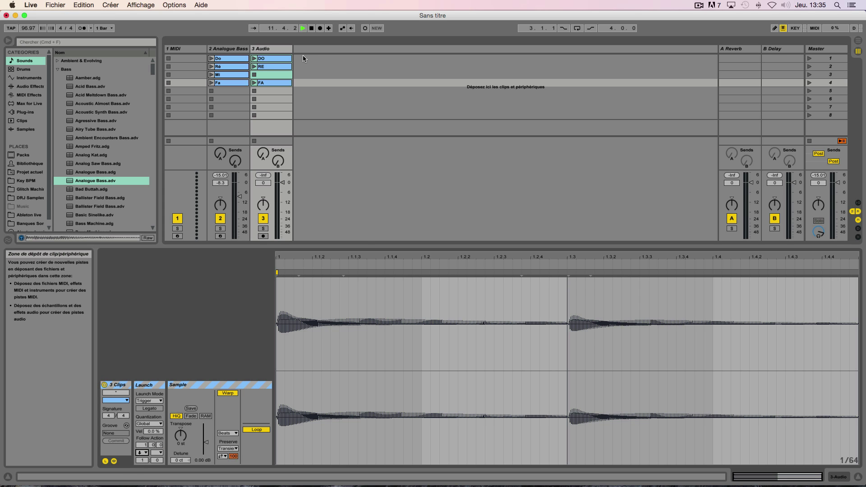
Play the Audio track's clips starting from DO to check the sequence across the empty slot, and stop the track
left_click(272, 49)
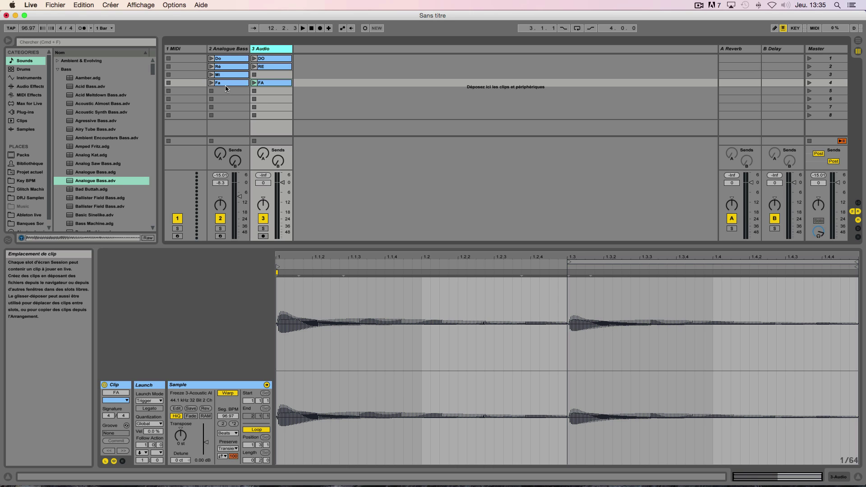
left_click(254, 58)
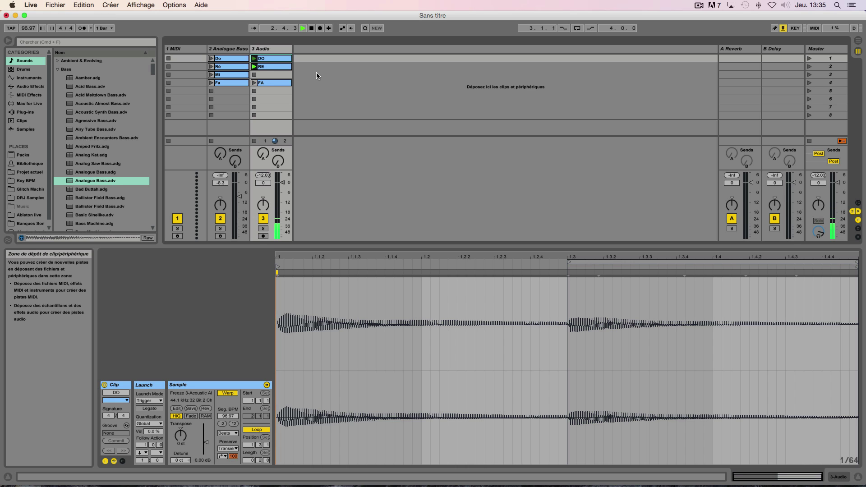
left_click(254, 141)
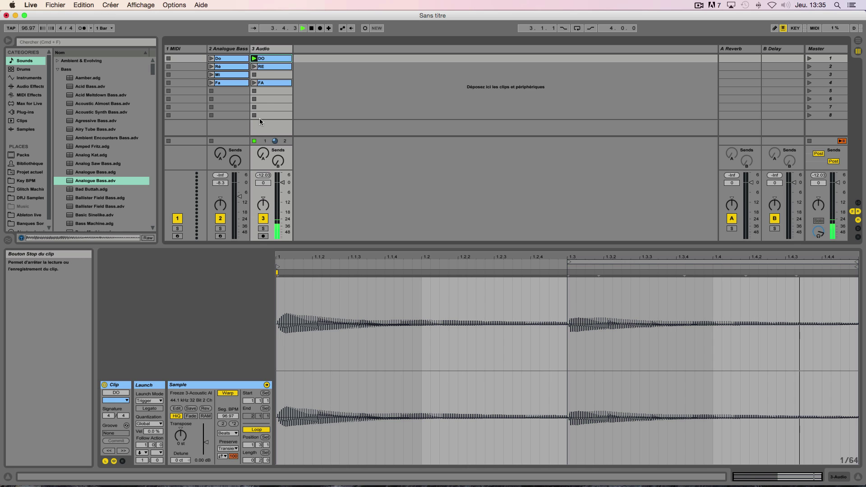
Remove the stop button from the empty third slot of the Audio track
right_click(269, 75)
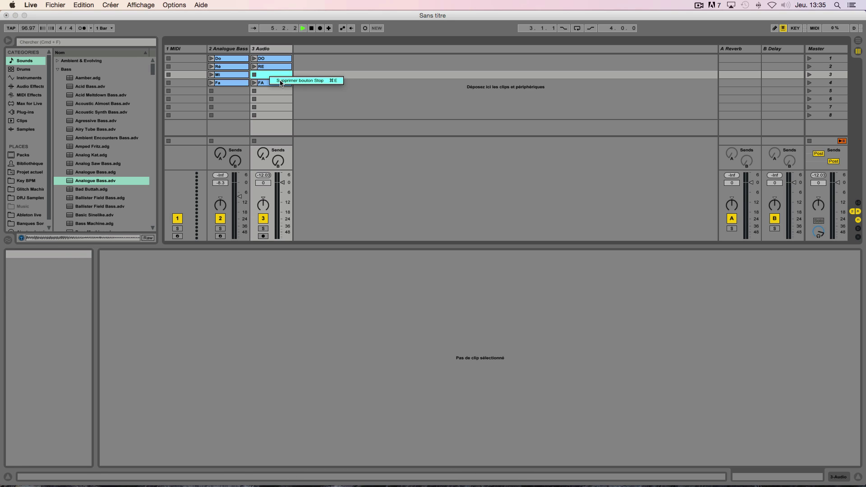
left_click(298, 81)
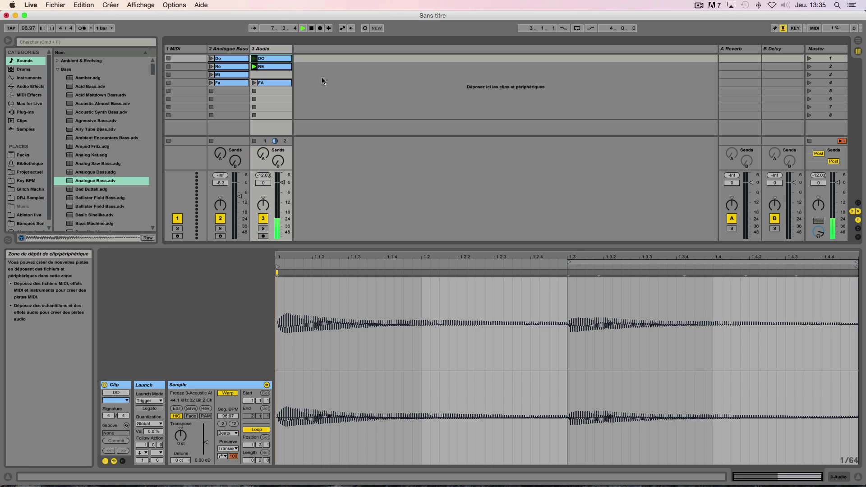
Copy the FA clip into the empty third slot of the Audio track and rename the copy VIDE
left_click(271, 84)
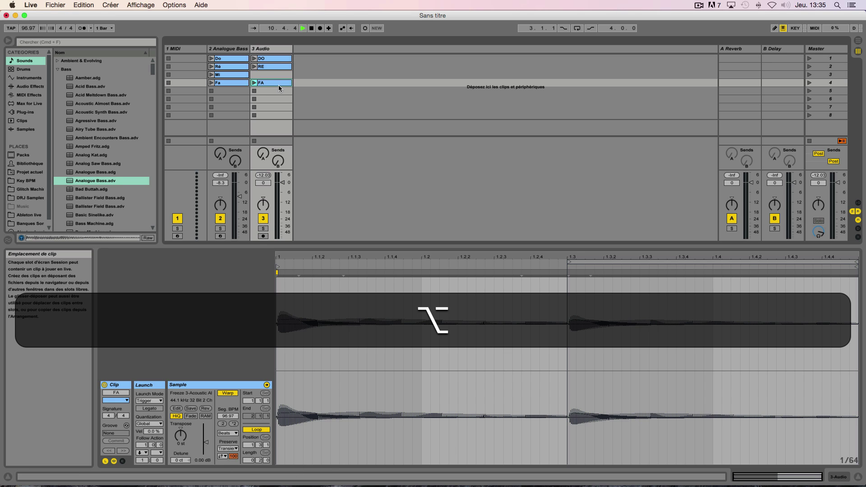
left_click_drag(275, 83, 271, 75)
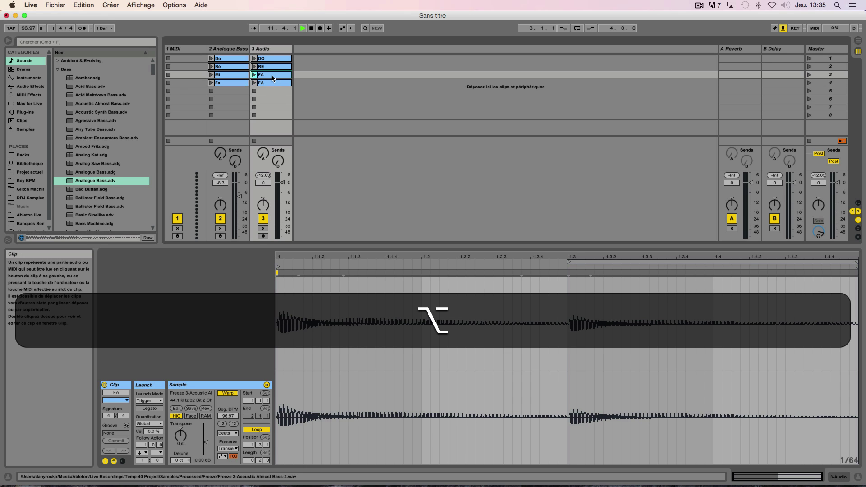
key("super+r")
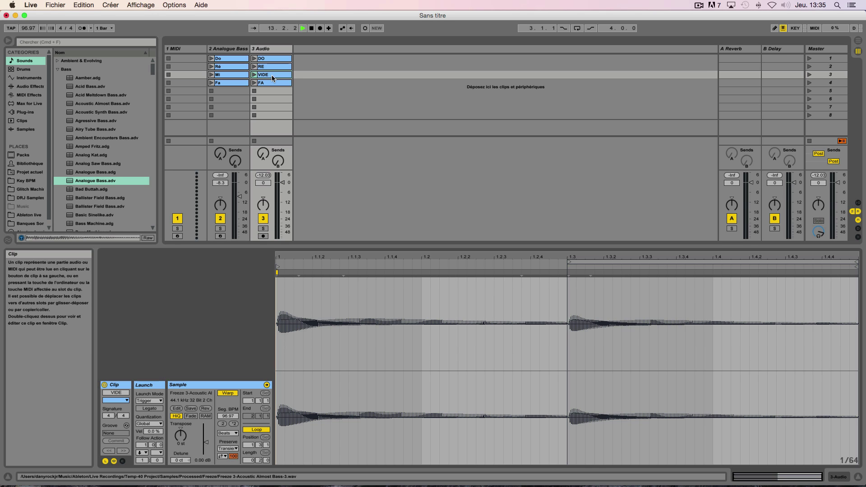
Lower the gain of the VIDE clip to -inf dB and compare it with the DO clip
left_click_drag(206, 440, 206, 453)
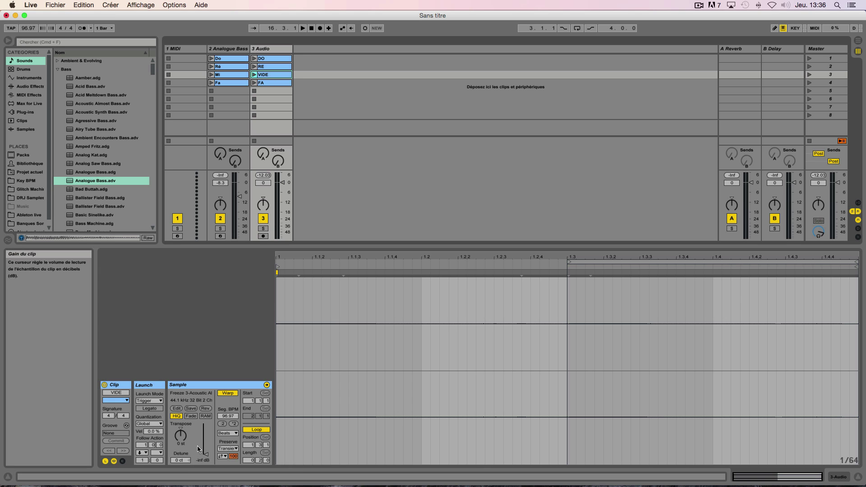
left_click(271, 59)
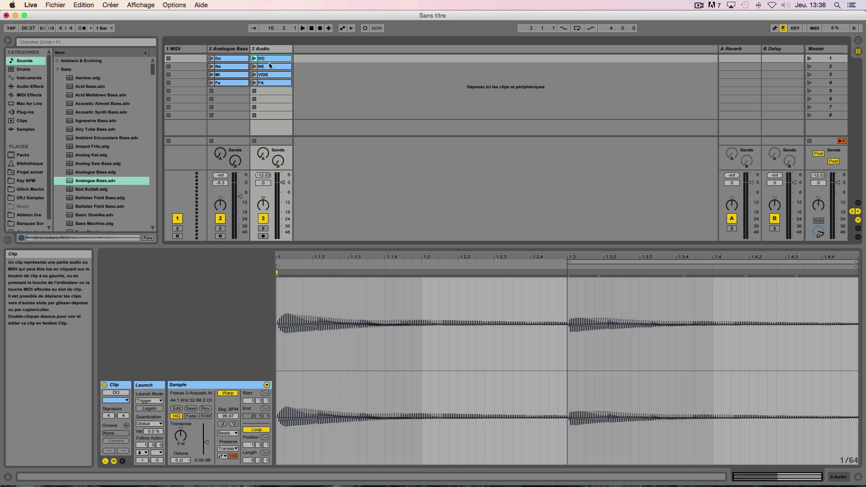
left_click(268, 74)
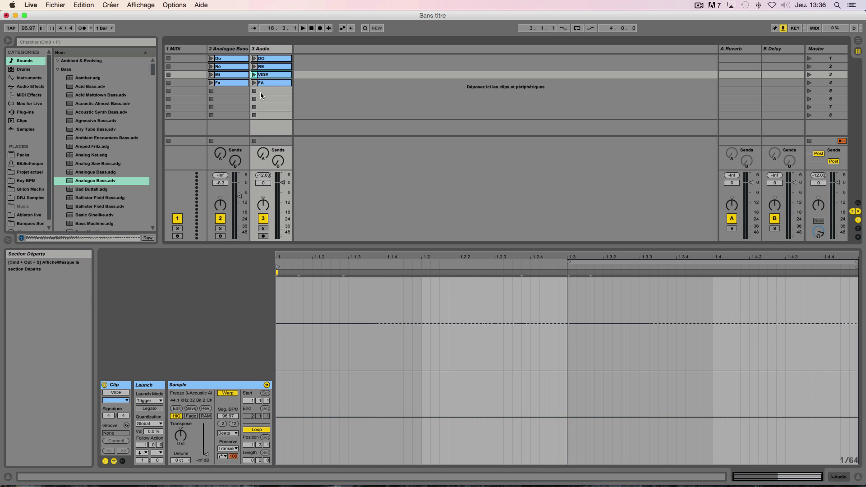
Play the Audio track from DO through the silent VIDE clip to FA, and stop the track
left_click(254, 59)
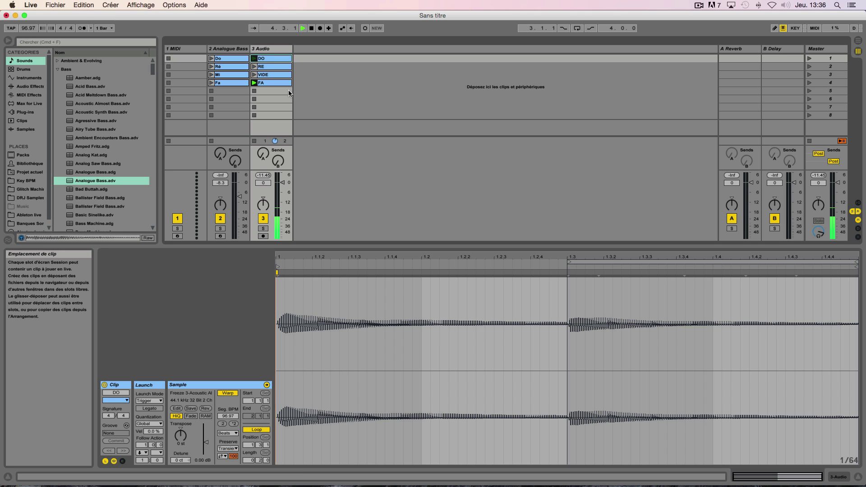
left_click(254, 141)
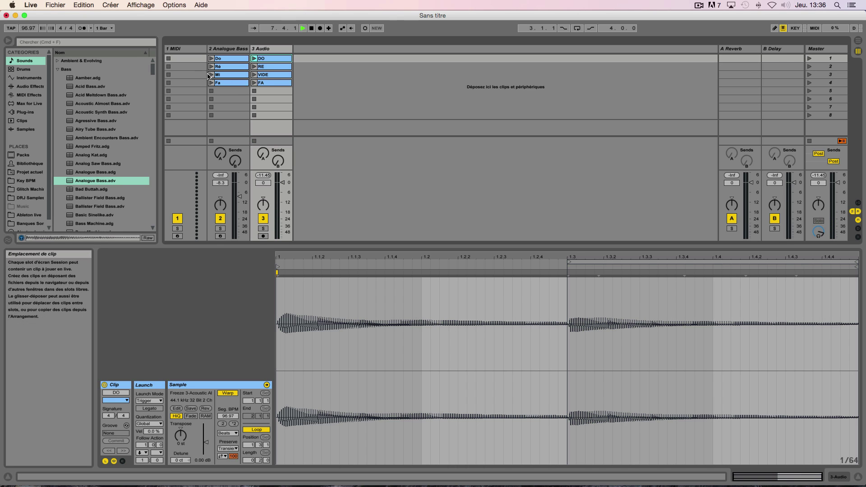
Compare the Mi and VIDE clips, and launch scene 1 to hear both tracks together before stopping all clips
left_click(230, 77)
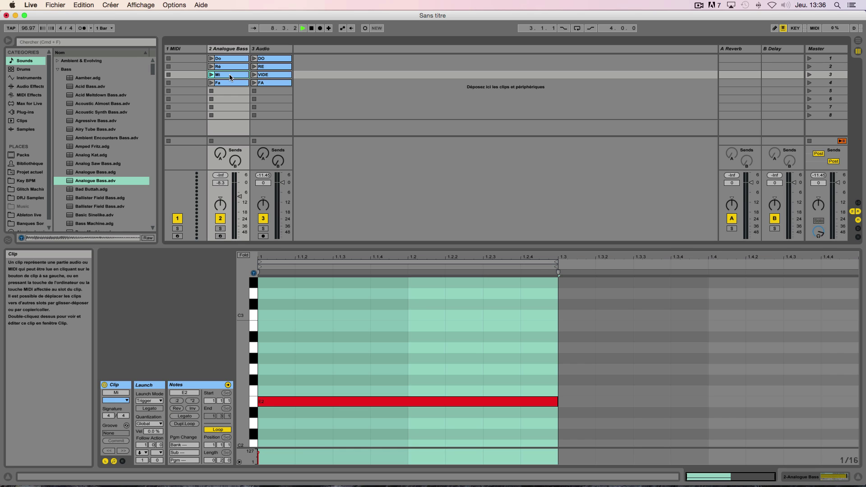
left_click(281, 75)
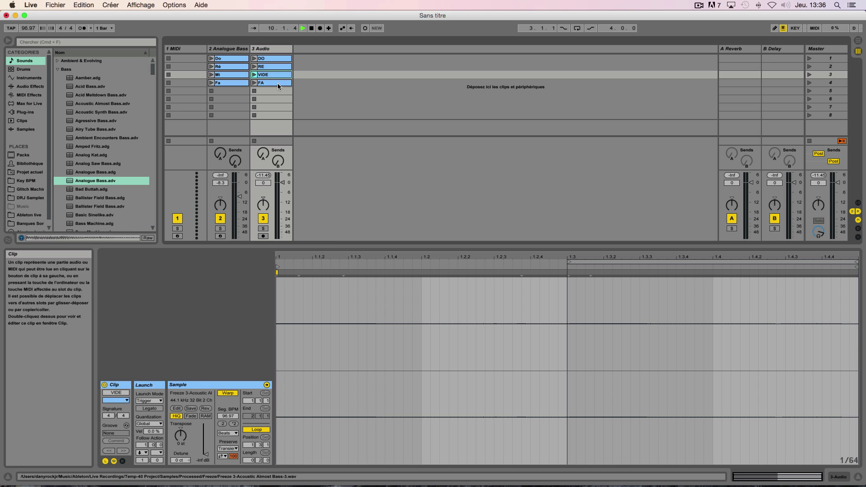
left_click(810, 58)
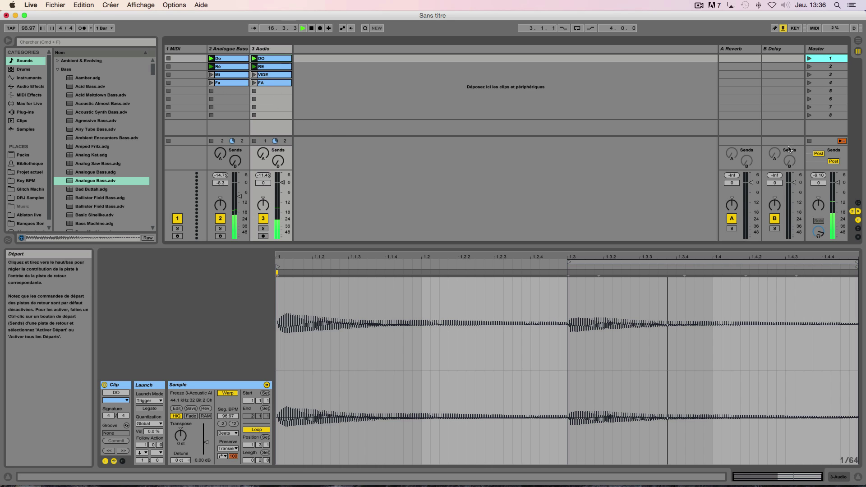
left_click(810, 141)
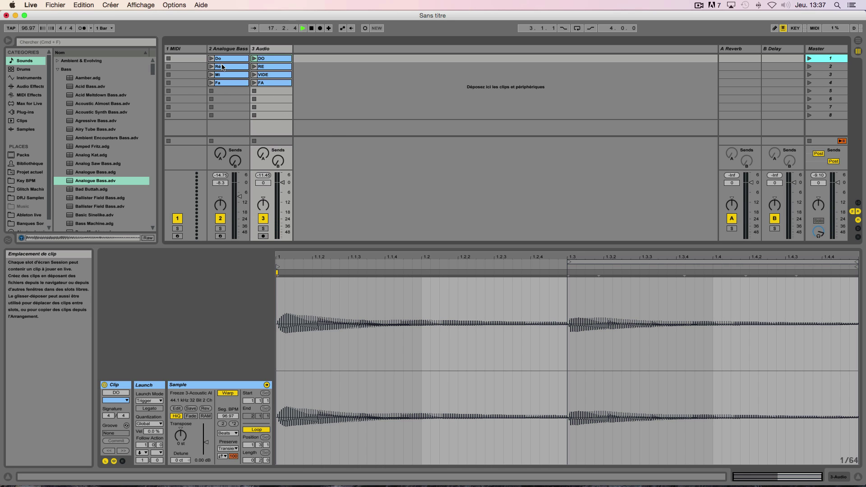
Create an empty MIDI clip in the fifth slot of the Analogue Bass track and view its Follow Action options
left_click(222, 75)
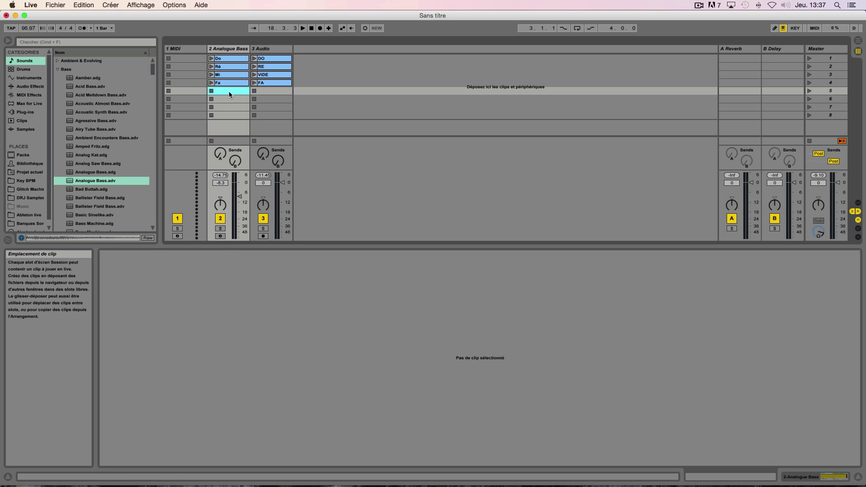
double_click(228, 91)
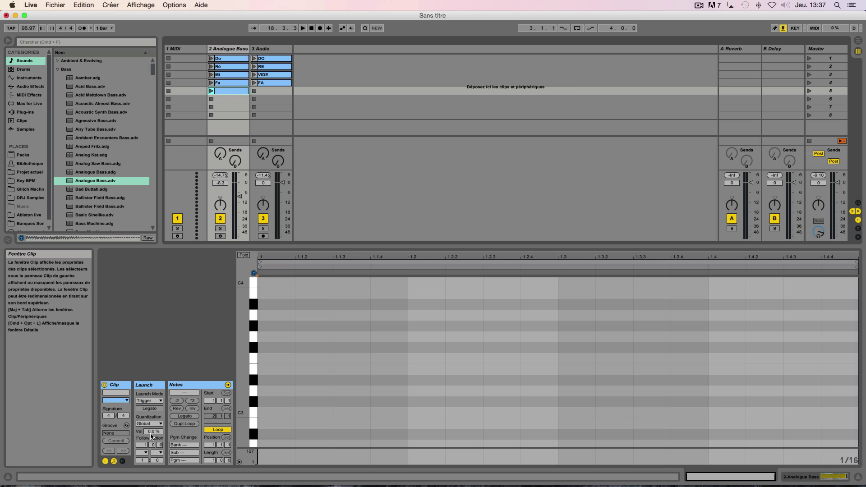
left_click(146, 453)
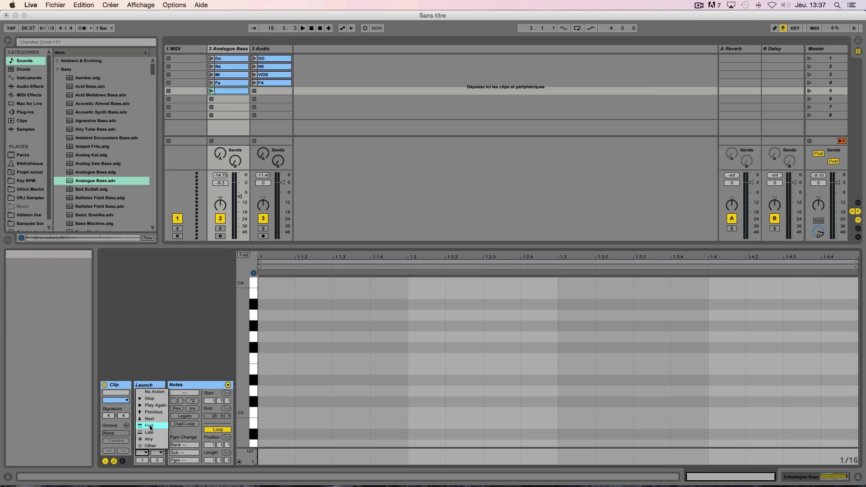
left_click(322, 211)
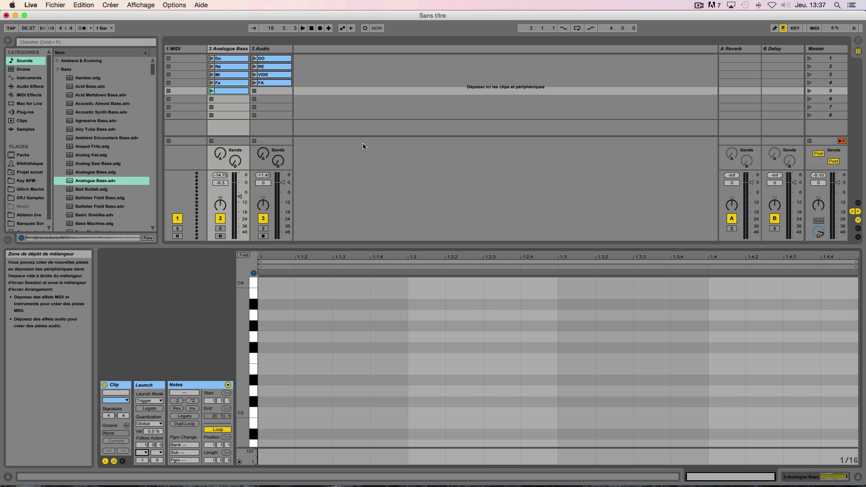
left_click(273, 76)
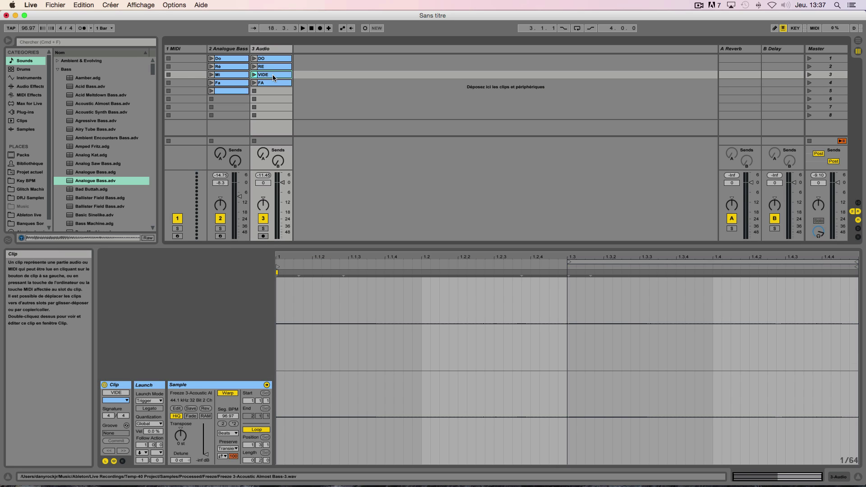